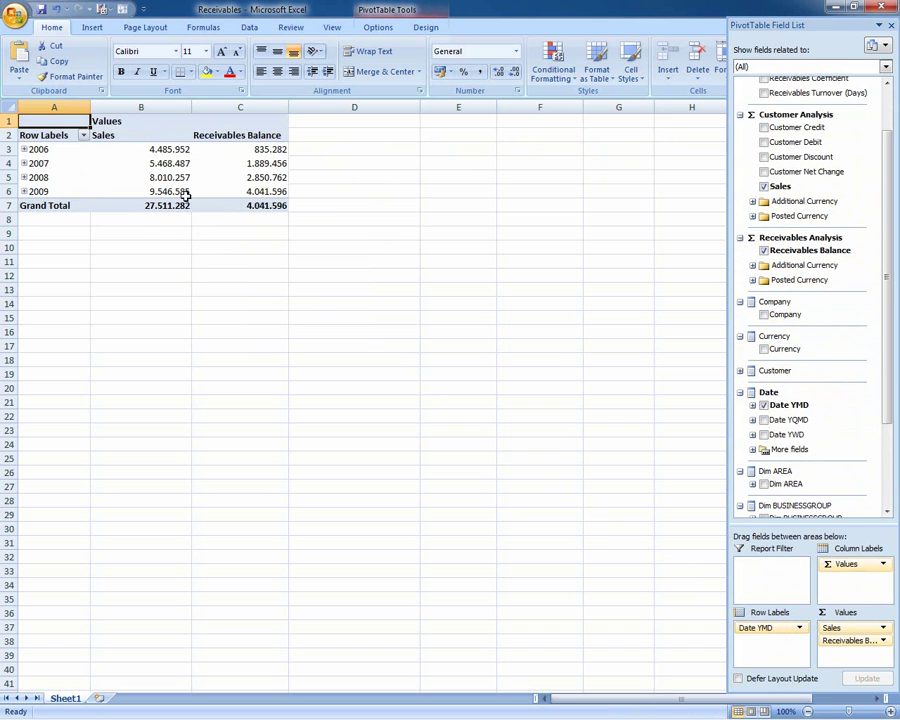
Step: Examine the 2006 and 2009 values for Sales and Receivables Balance in the pivot table
click(136, 149)
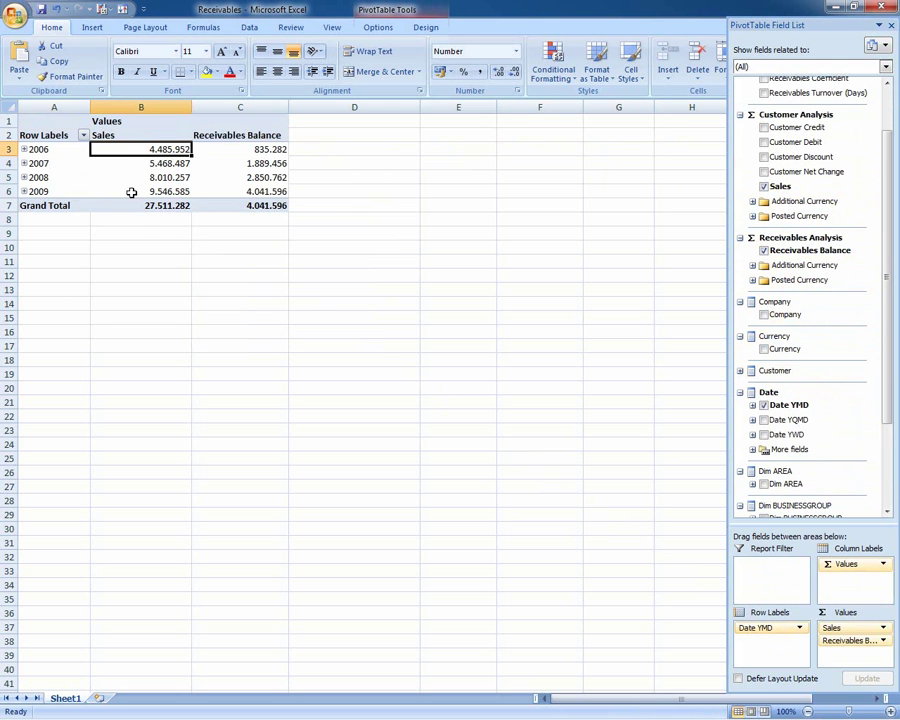
click(131, 192)
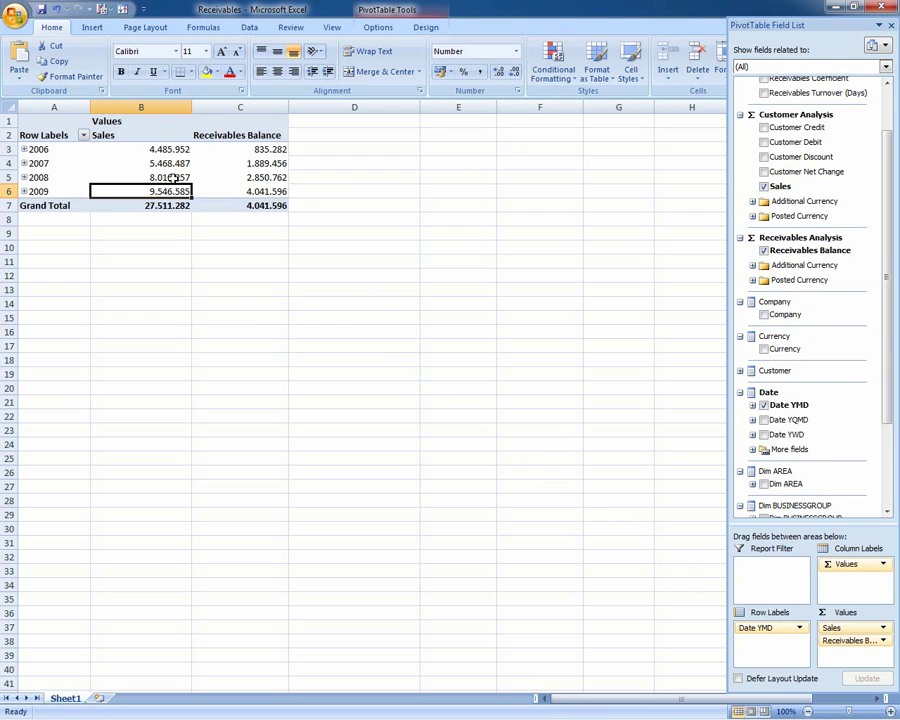
click(218, 149)
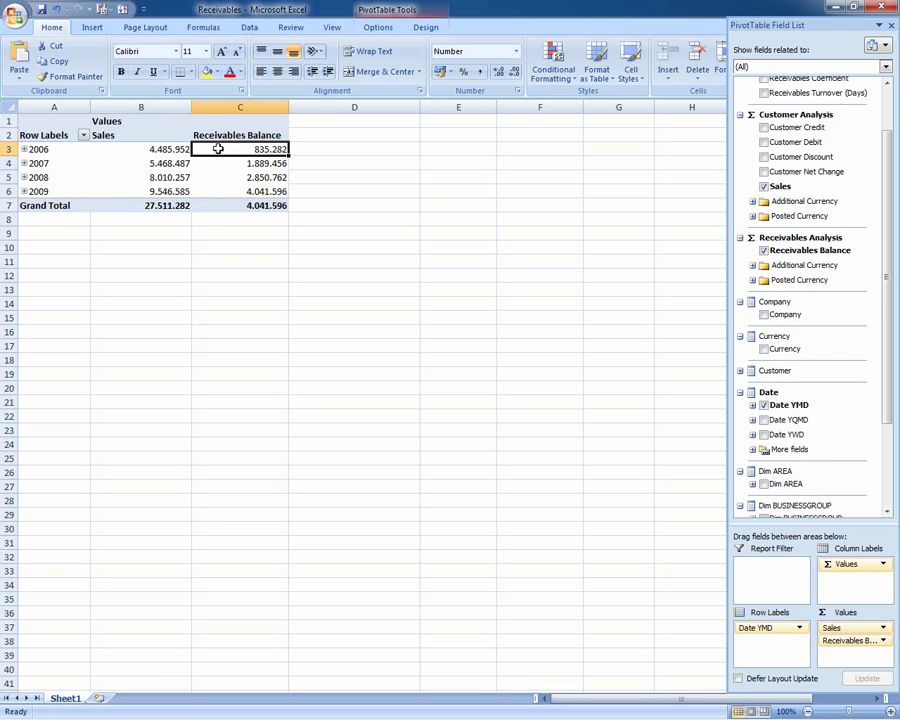
click(224, 191)
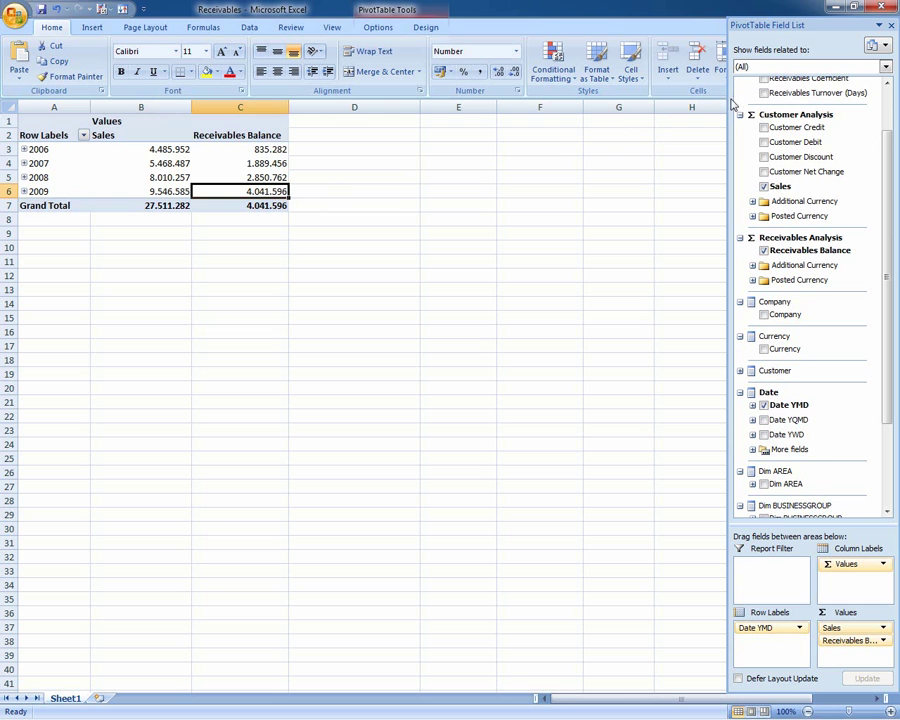
Step: Add Receivables Turnover (Days) to the pivot table and chart the data with the saved custom chart template, placed below the table
click(764, 93)
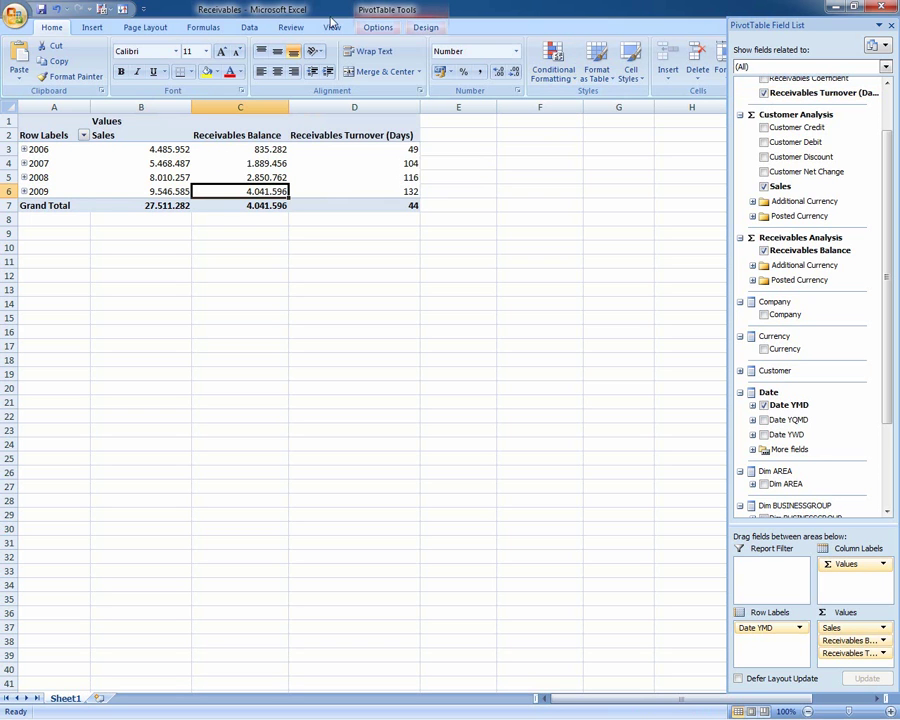
click(90, 27)
click(228, 66)
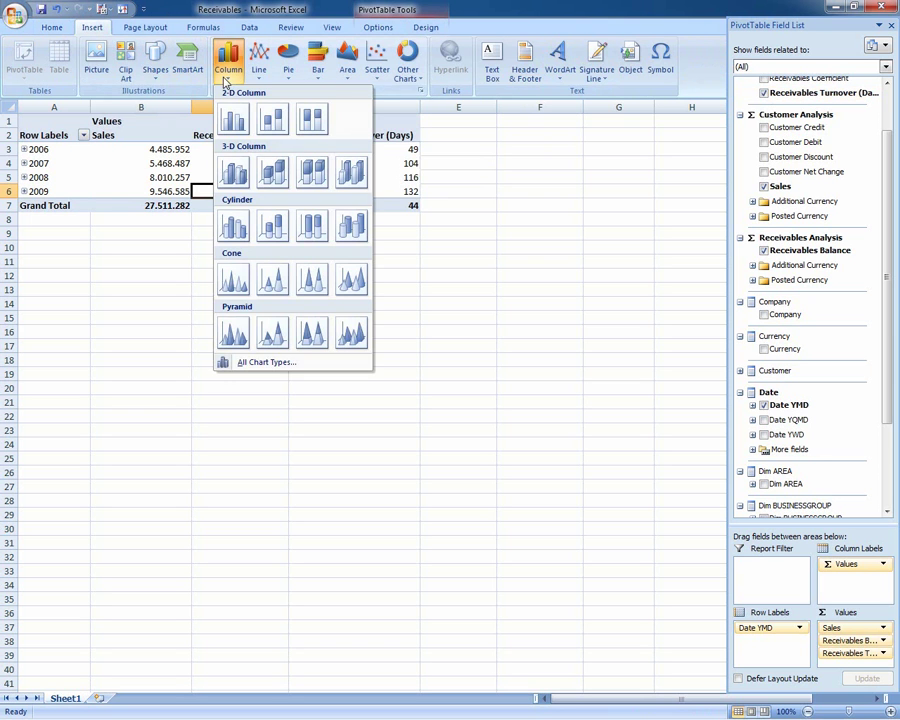
click(262, 364)
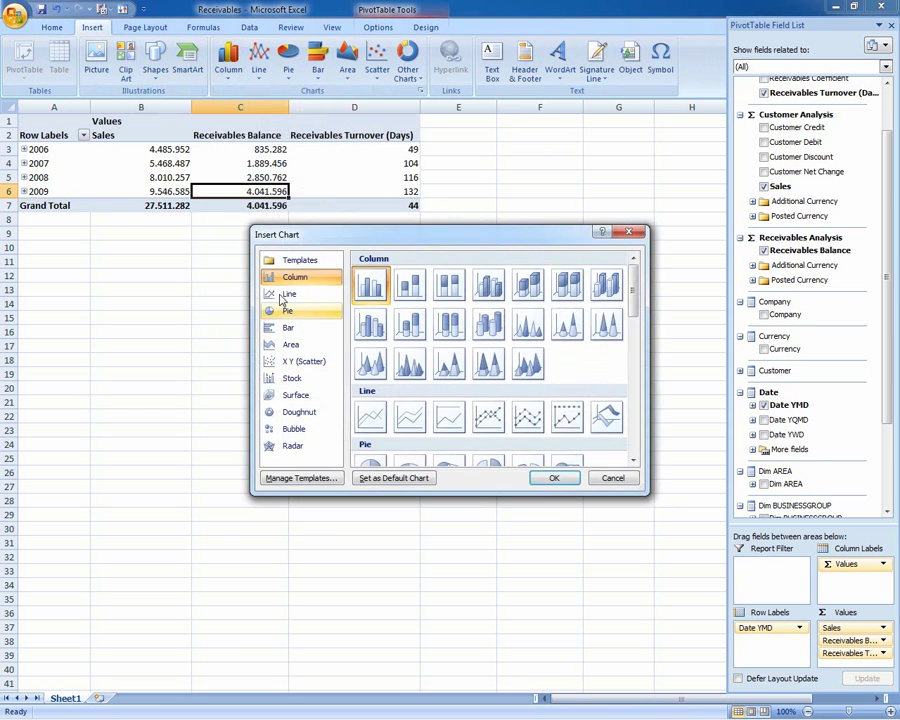
click(297, 260)
click(372, 288)
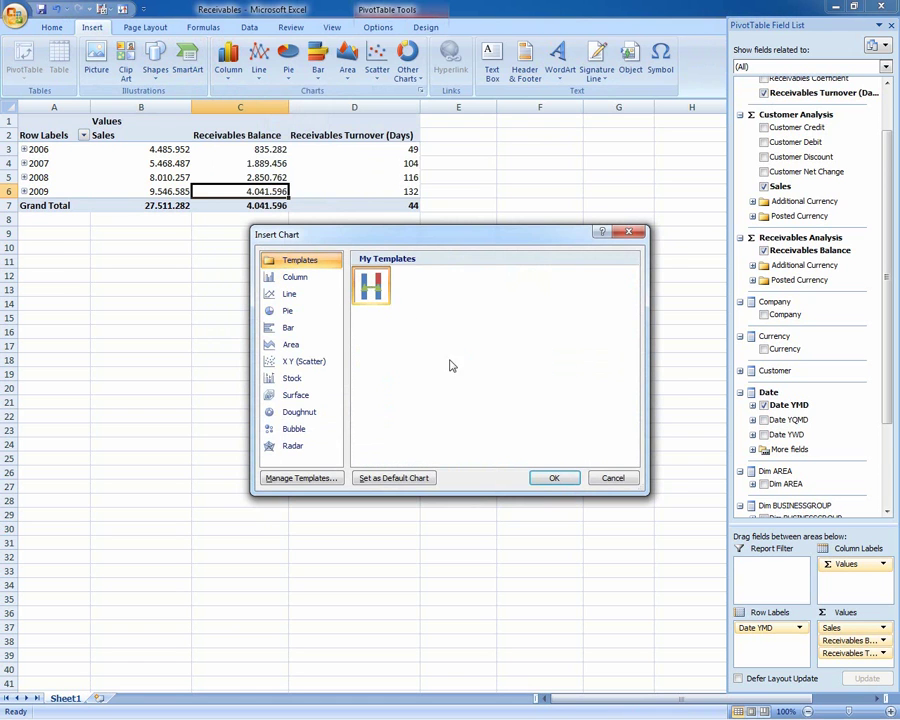
click(542, 477)
drag(293, 307, 26, 228)
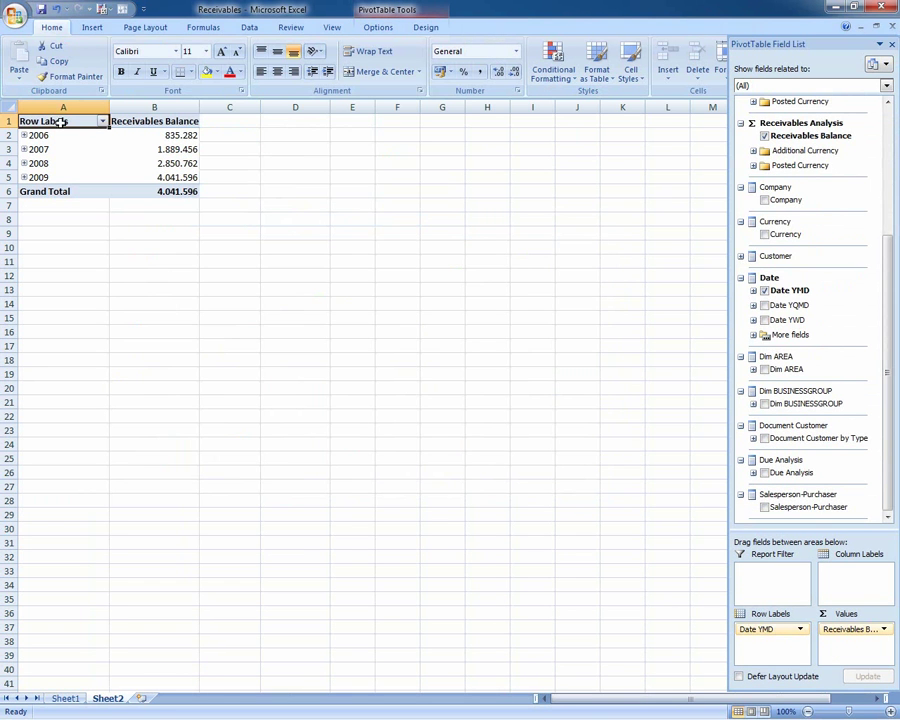
Step: Split the receivables balance by Due Analysis in columns and plot it as a line chart with markers below the pivot table
drag(794, 478, 812, 575)
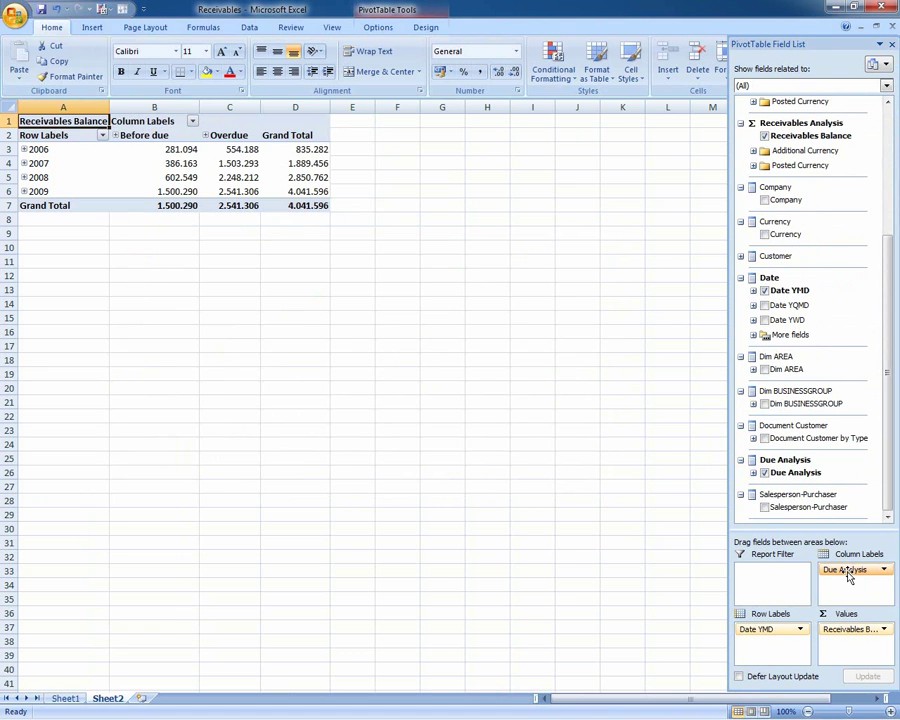
click(229, 164)
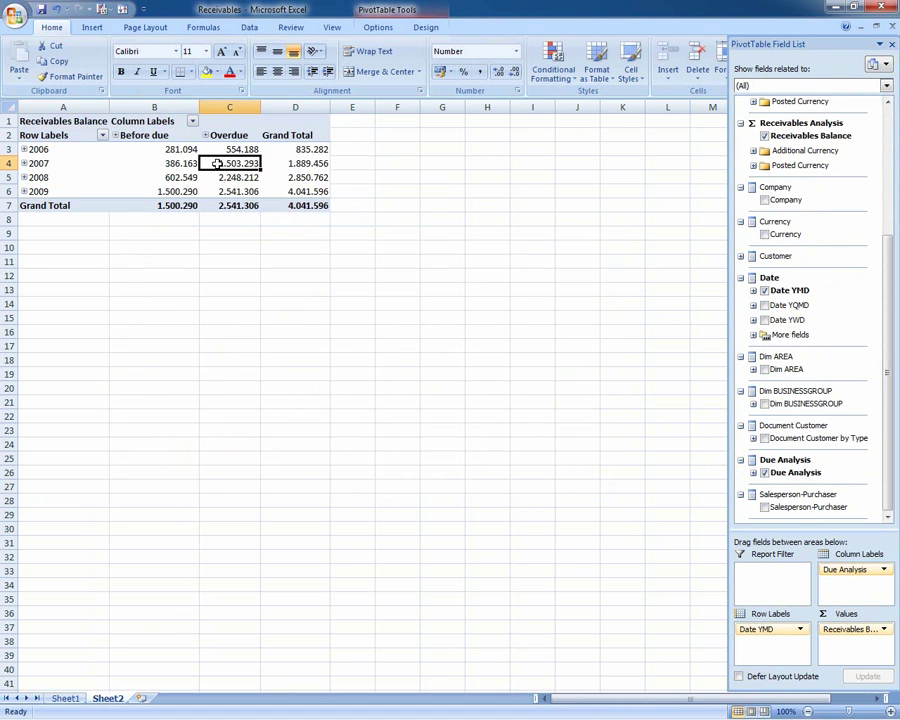
click(91, 28)
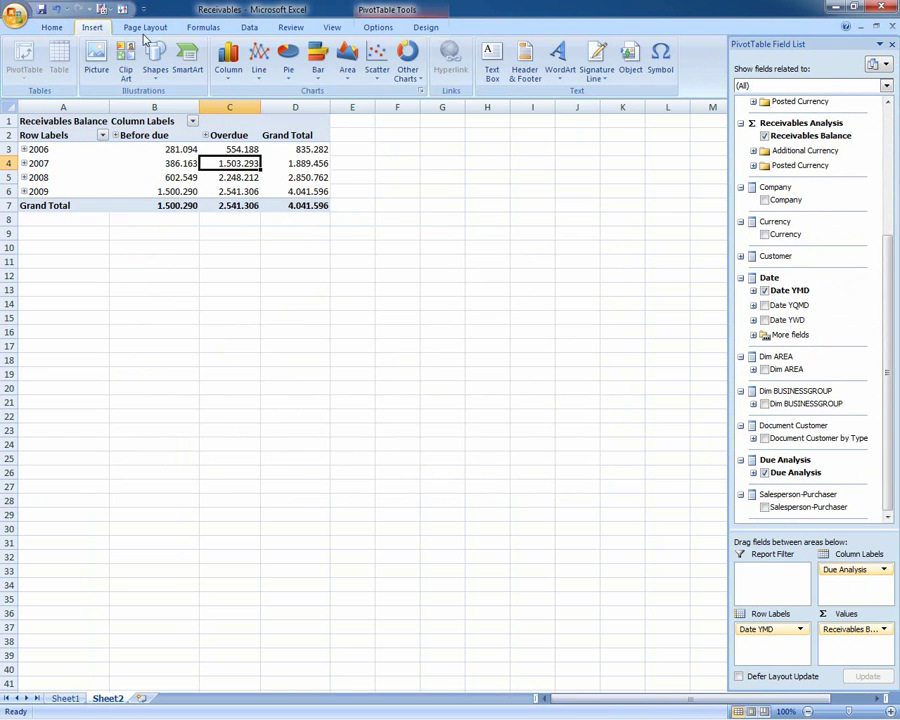
click(259, 66)
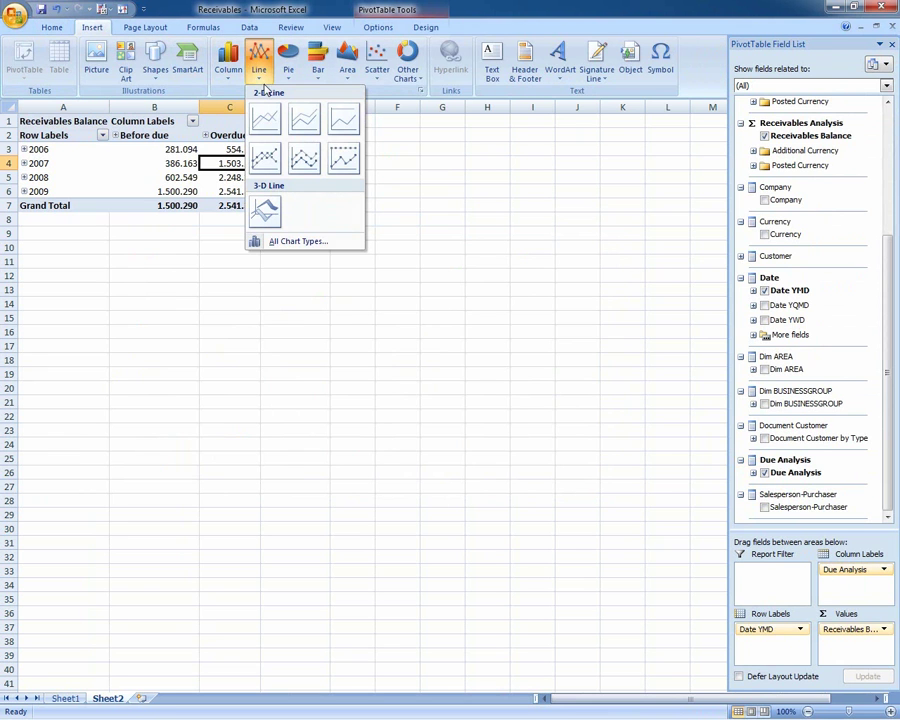
click(266, 160)
drag(517, 324, 303, 255)
Step: Insert a 2-D 100% stacked area chart of the same due analysis data and place it beside the line chart
click(152, 150)
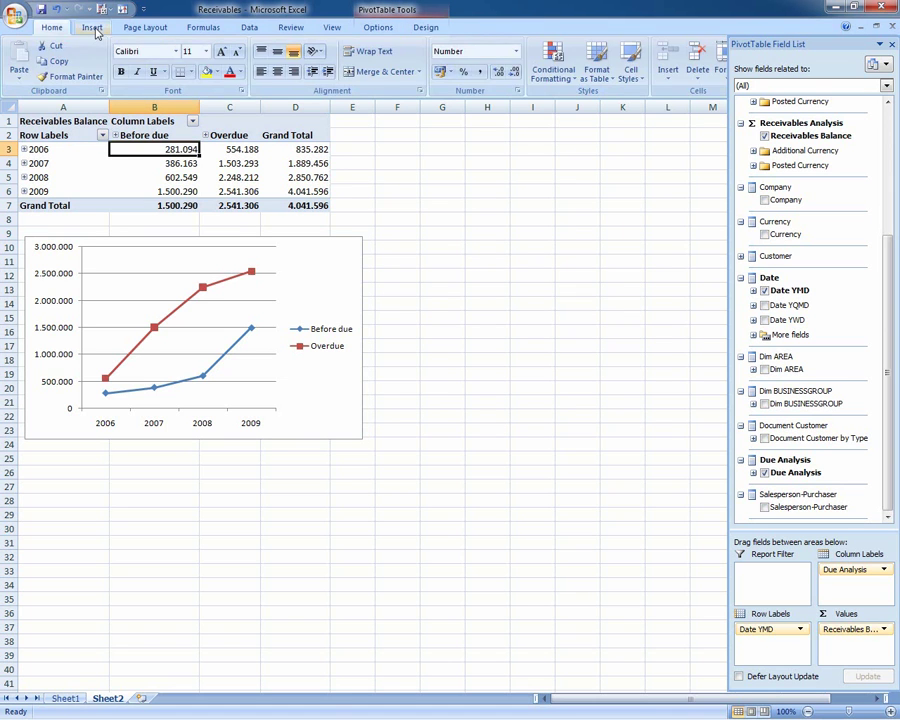
click(91, 28)
click(347, 62)
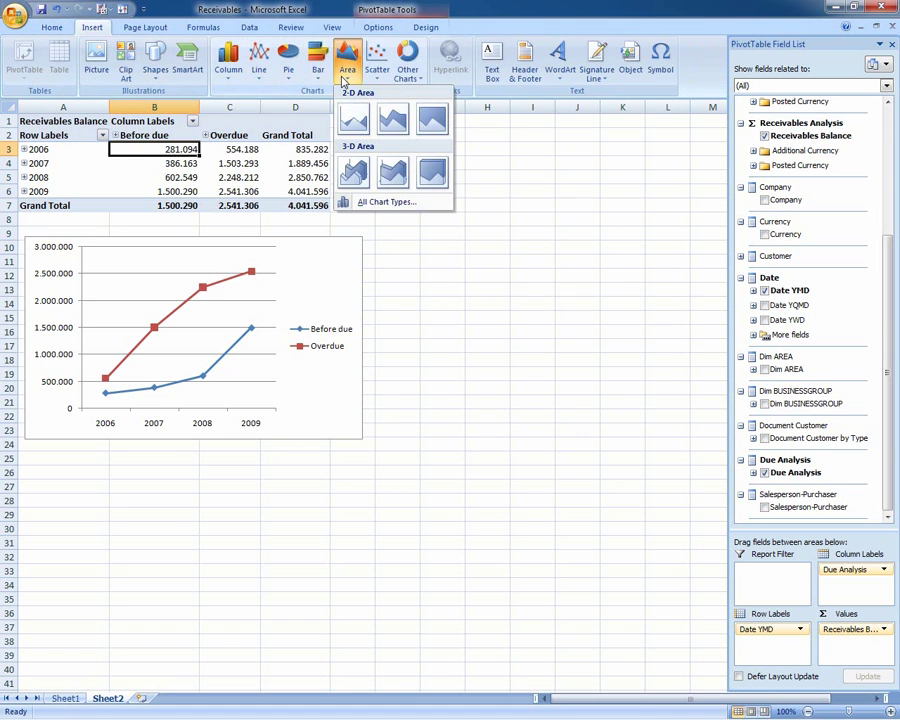
click(436, 116)
drag(555, 345, 641, 276)
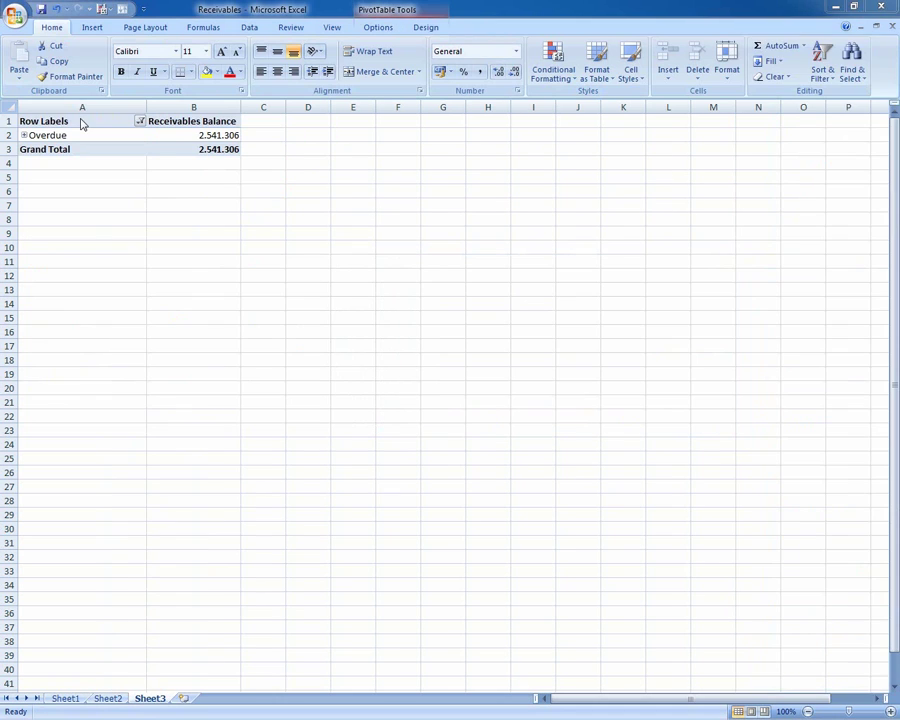
Step: Insert a basic 2-D pie chart of the overdue receivables balance from the Sheet3 pivot table
click(78, 120)
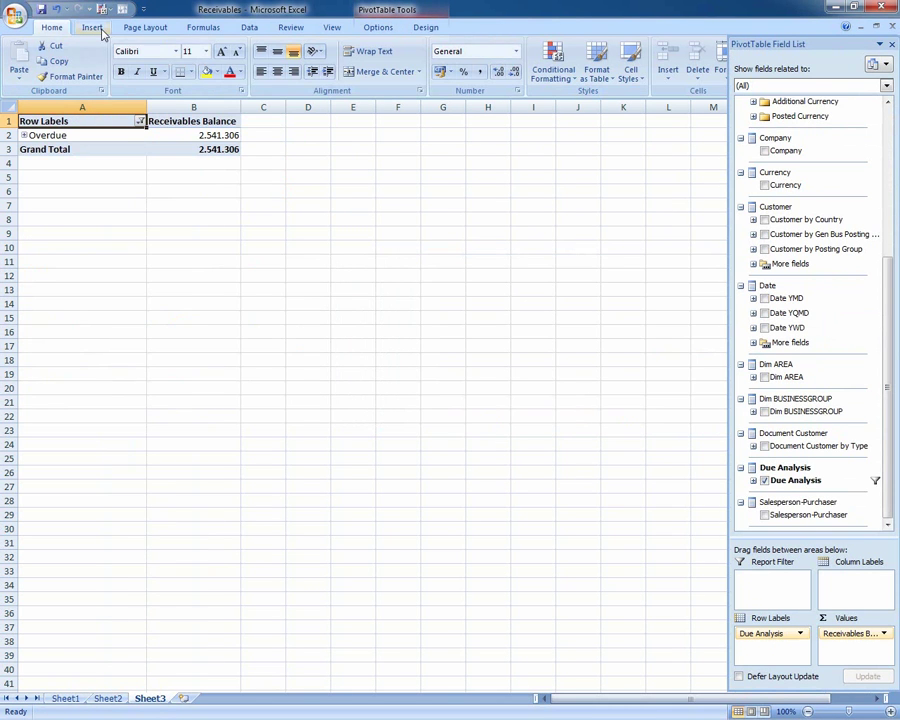
click(92, 27)
click(288, 62)
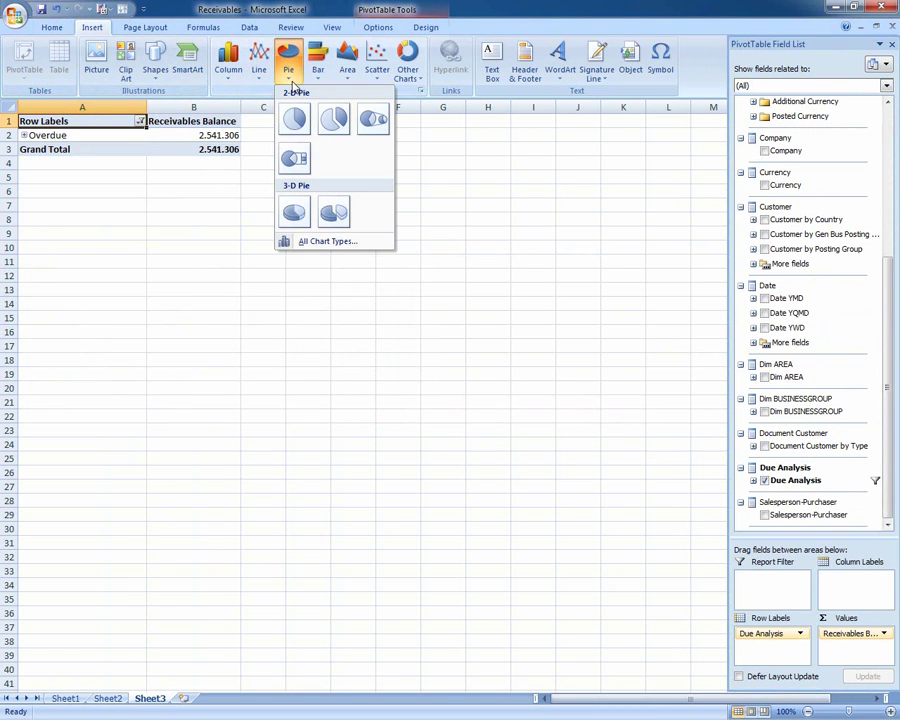
click(295, 119)
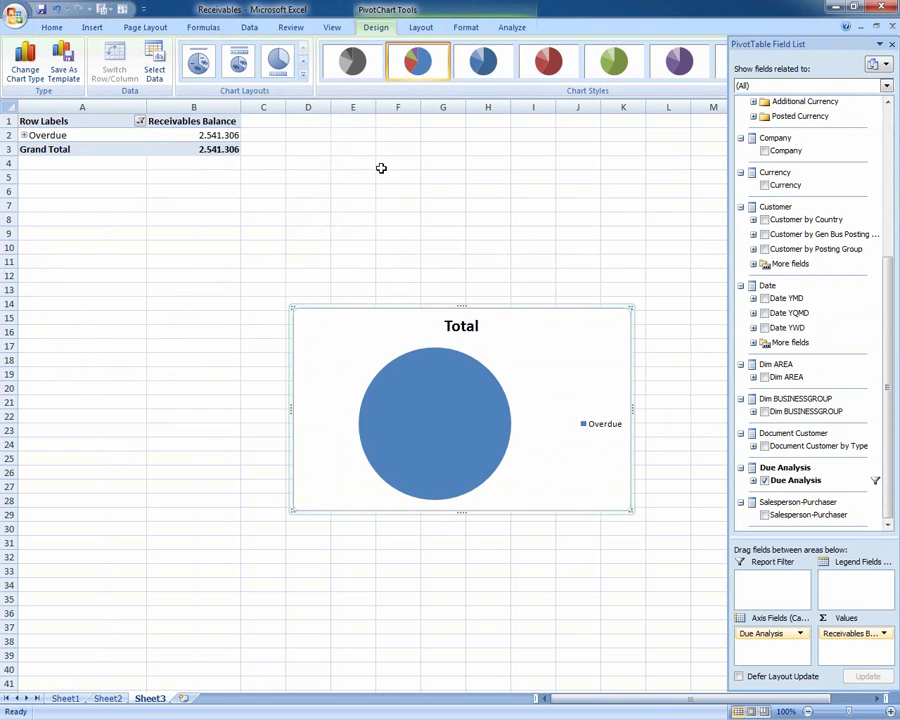
Step: Give the pie chart the blue-shades style and the layout with category and percentage labels, and enlarge it to start beside the table's header
click(500, 74)
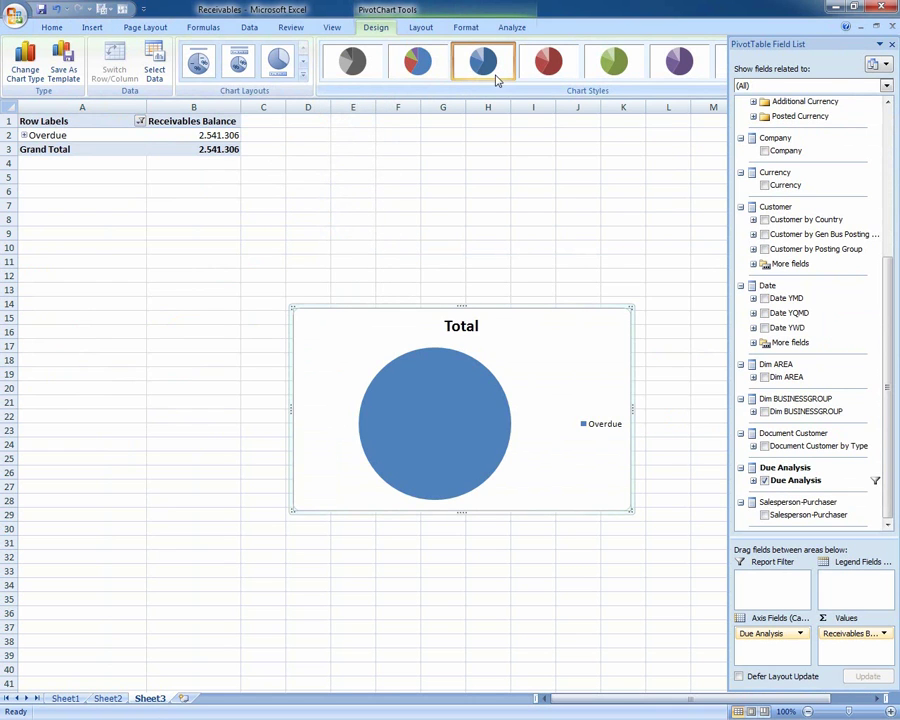
click(198, 62)
drag(291, 306, 261, 117)
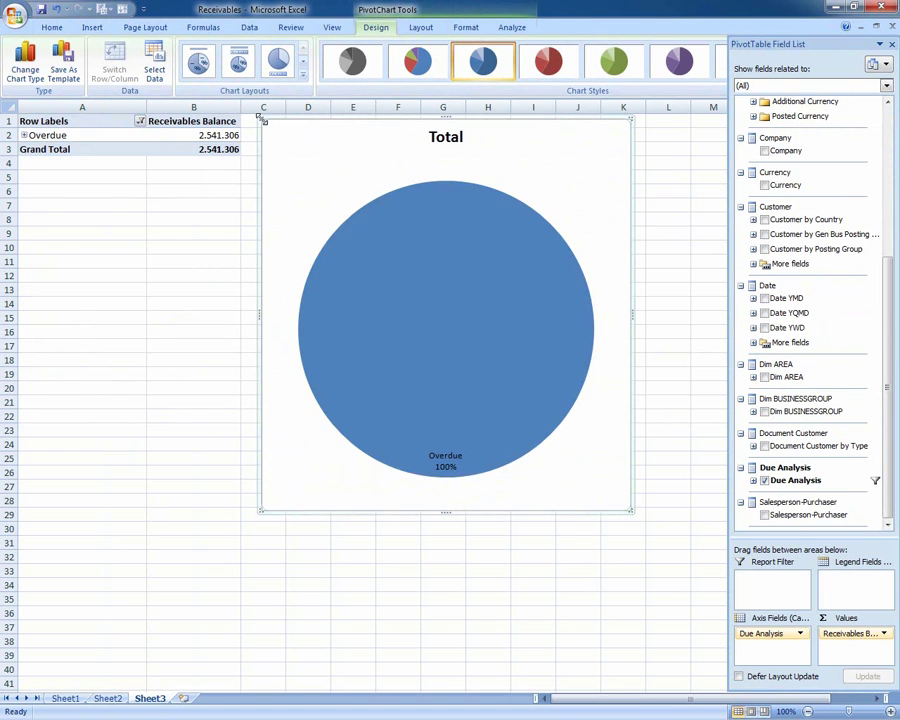
Step: Expand Overdue into its aging groups and keep only Overdue 180 - 365 days, 1 - 2 years and 2 years
click(24, 136)
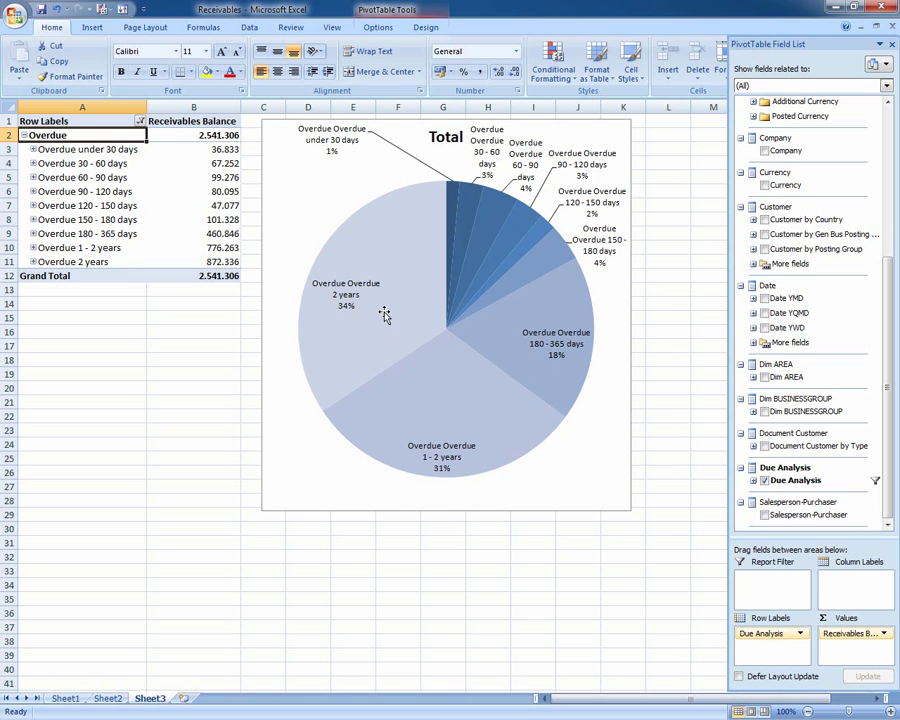
drag(108, 234, 105, 261)
right_click(106, 249)
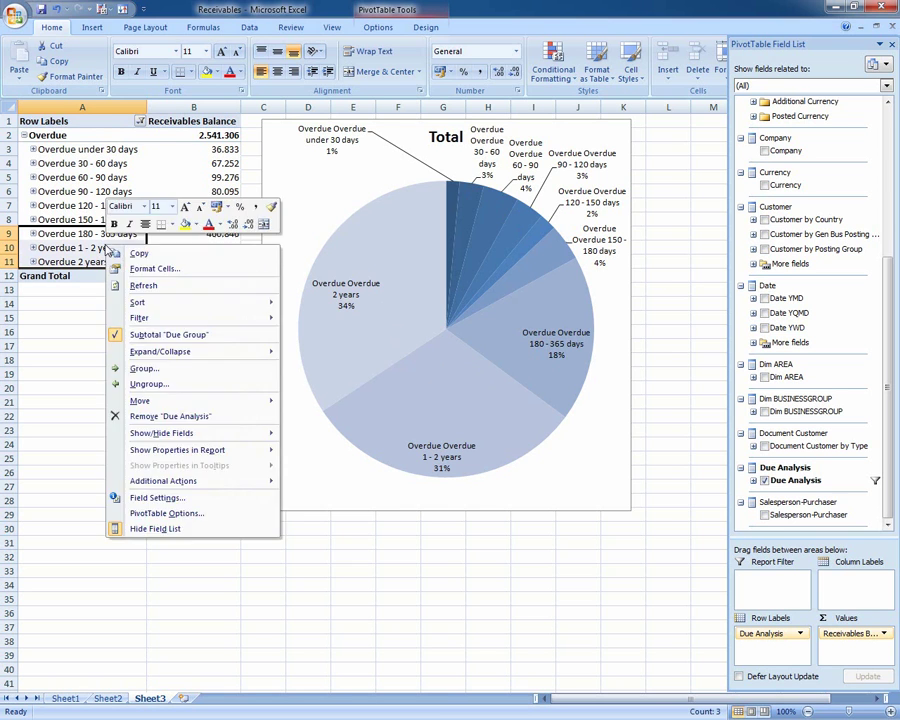
mouse_move(189, 320)
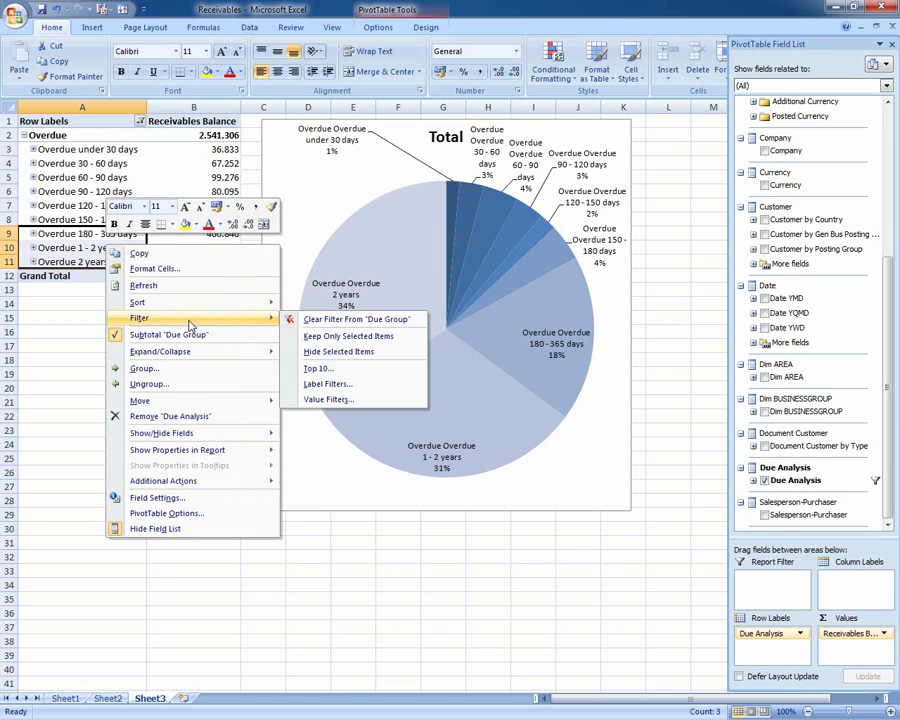
click(340, 336)
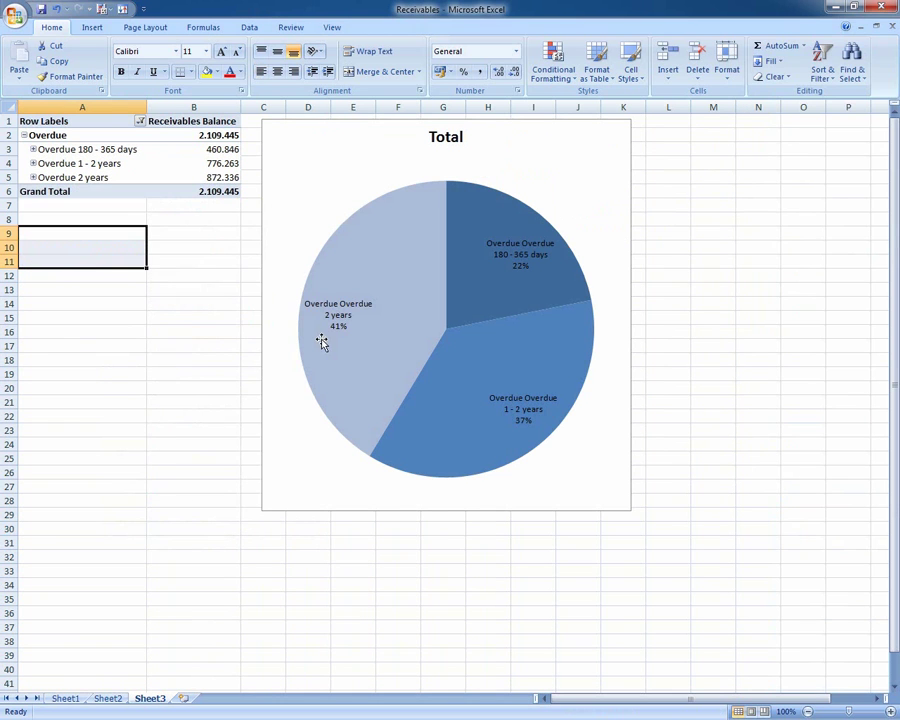
Step: Delete the pie chart from Sheet3
click(289, 252)
key(Delete)
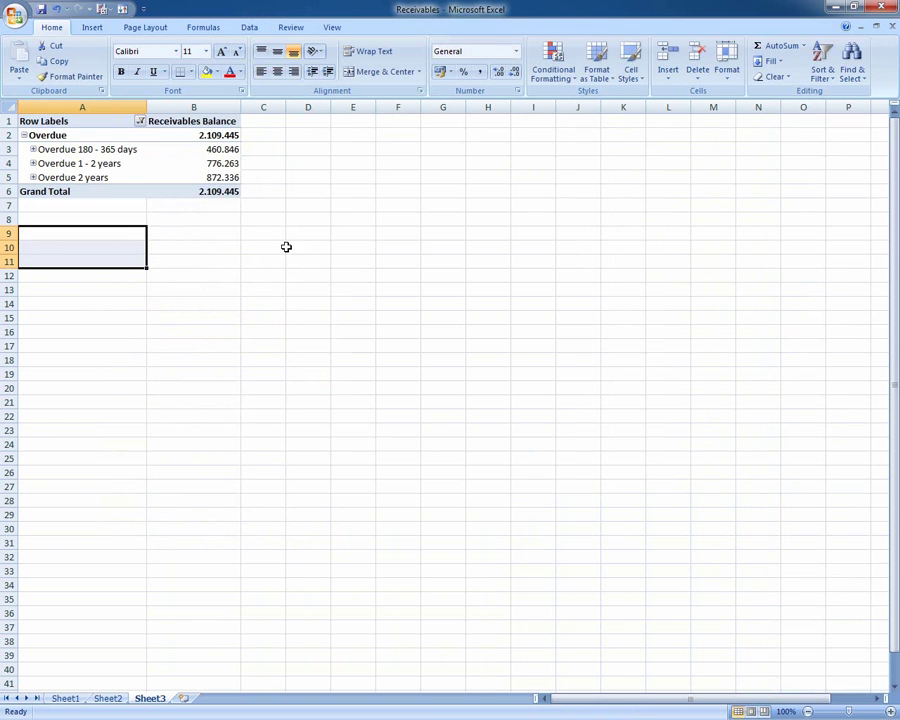
Step: Rearrange the pivot table with Due Analysis as column labels and Bill-to Customer as row labels
drag(70, 177, 66, 149)
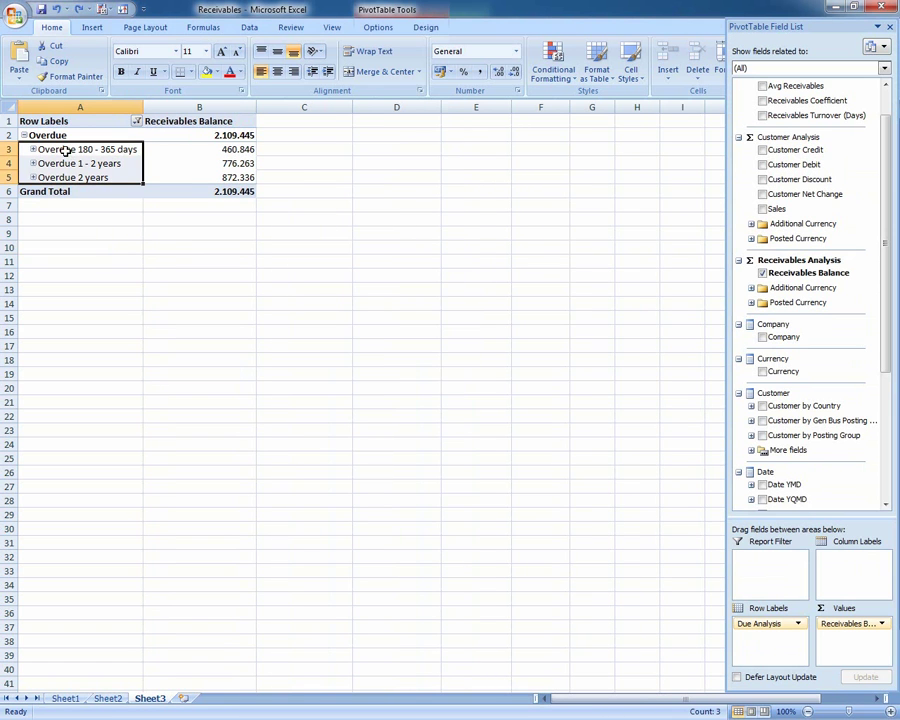
drag(773, 624, 848, 562)
click(751, 450)
drag(800, 463, 770, 625)
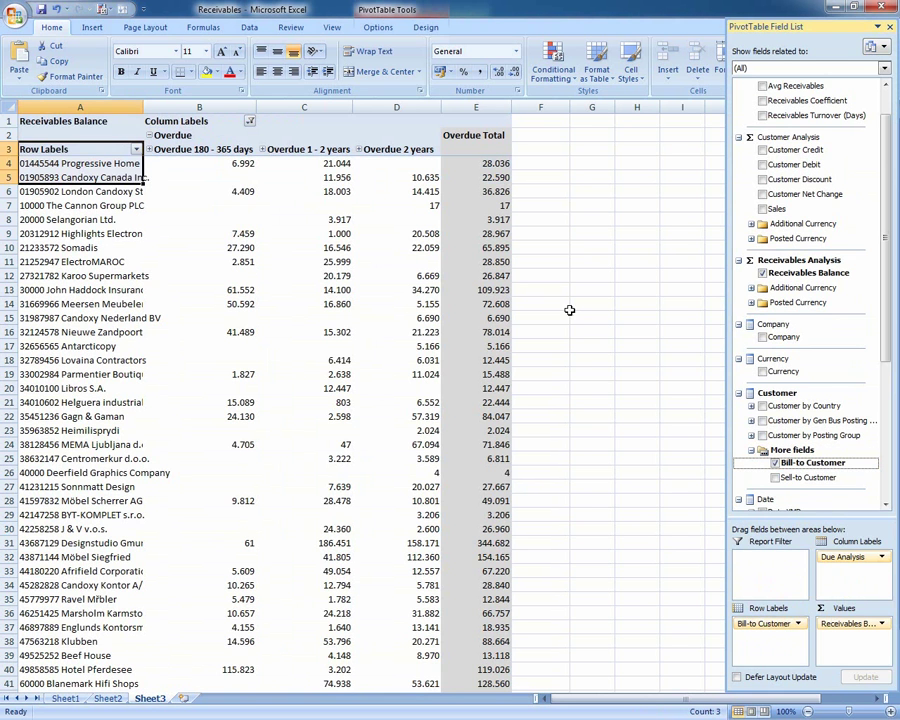
Step: Sort the customers by Overdue Total in descending order
click(470, 163)
click(249, 27)
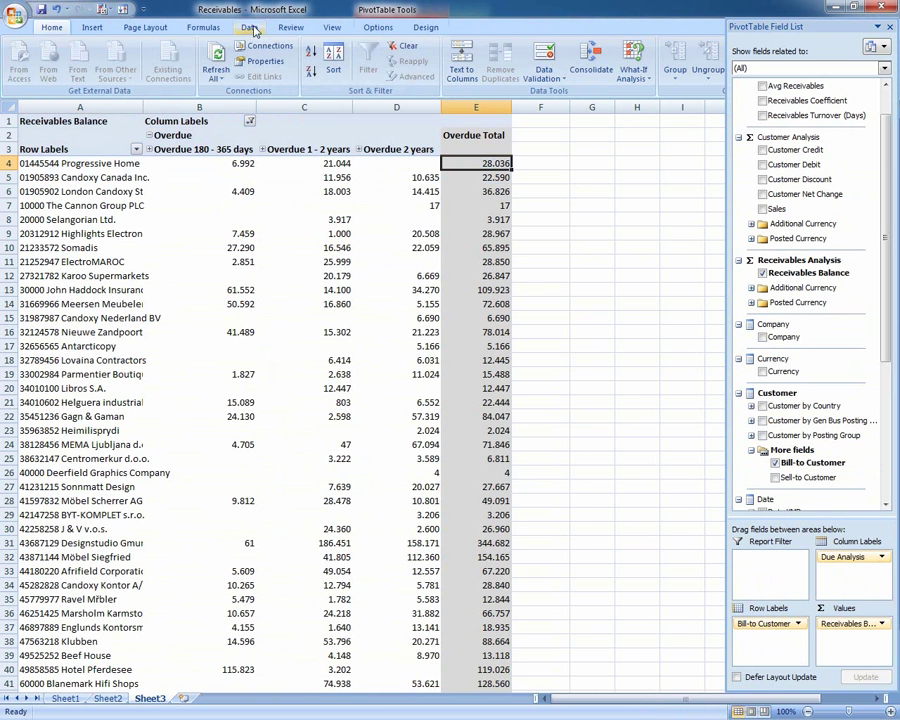
click(311, 74)
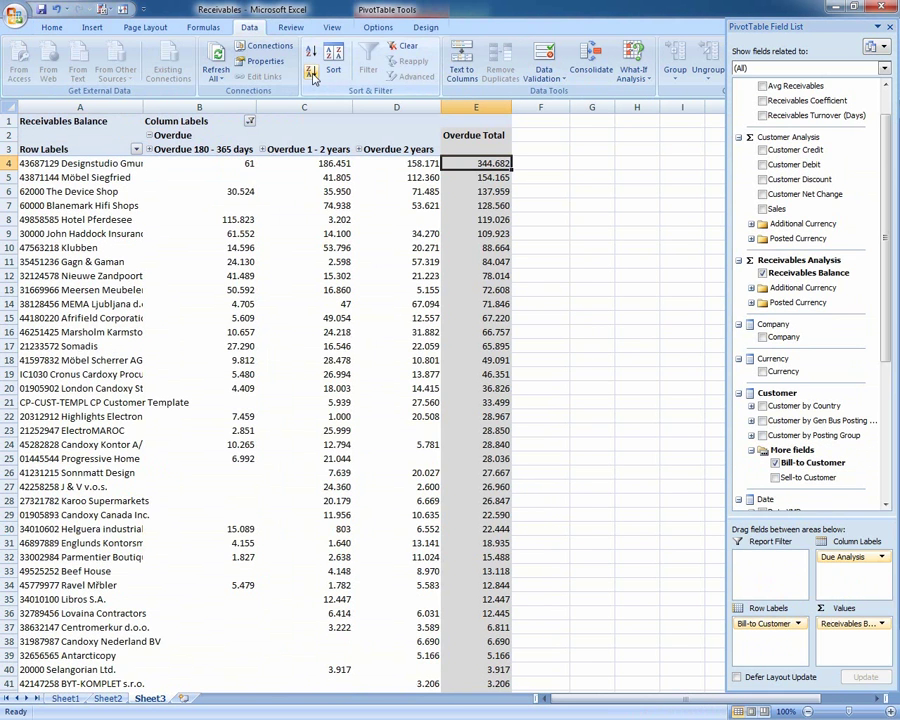
Step: Filter Bill-to Customer with a Top 10 filter set to a top percentage by Receivables Balance
click(90, 164)
right_click(90, 164)
mouse_move(220, 238)
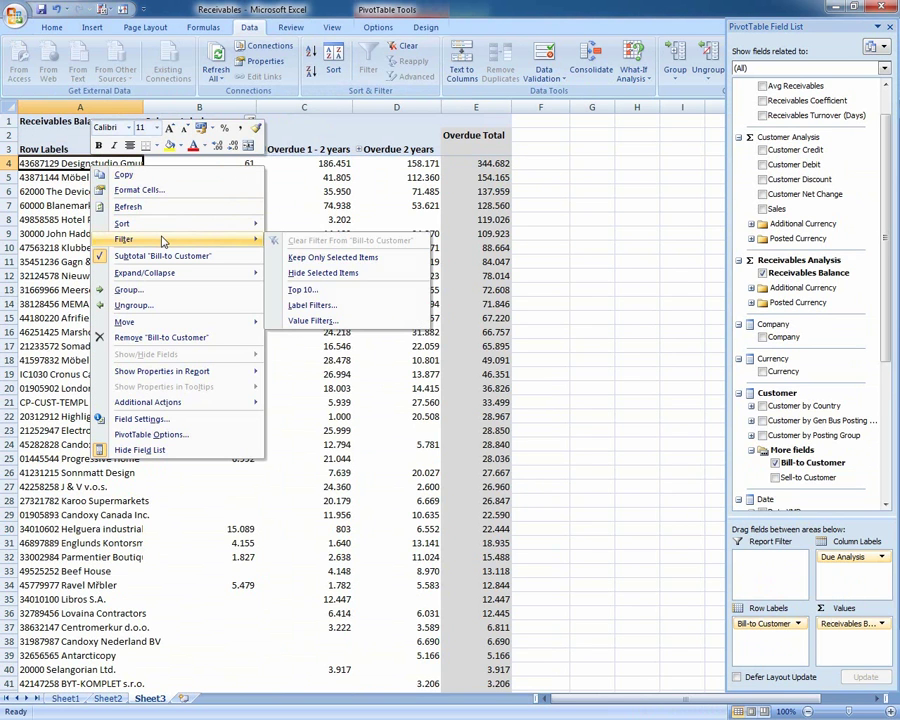
click(266, 290)
double_click(218, 281)
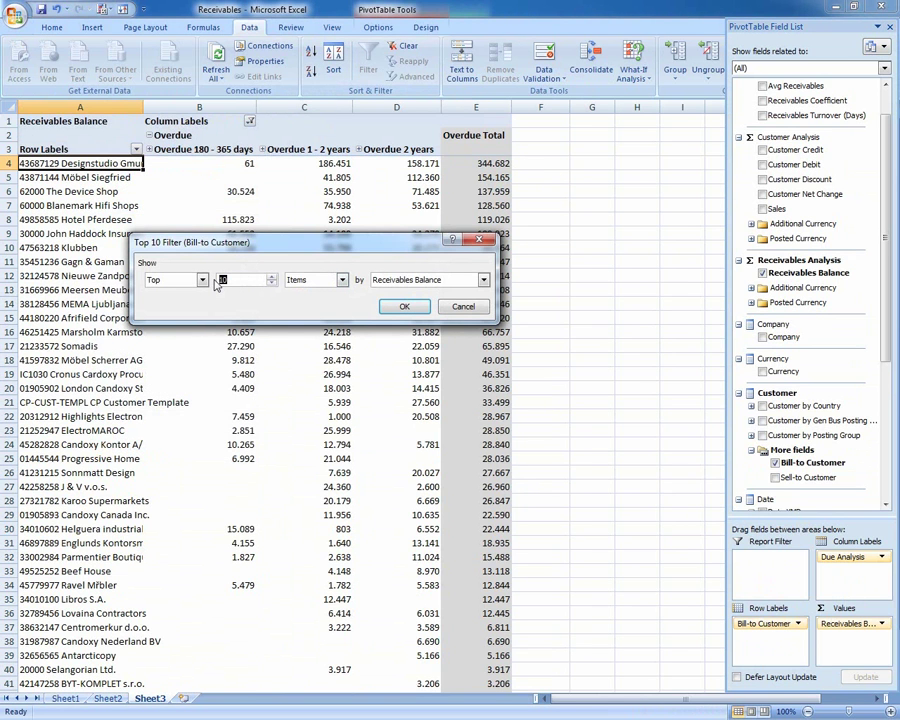
click(342, 280)
click(305, 298)
click(404, 306)
Step: Apply the Red - Yellow Color Scale conditional formatting to the overdue balances in B4:D20
drag(185, 165, 382, 386)
click(45, 28)
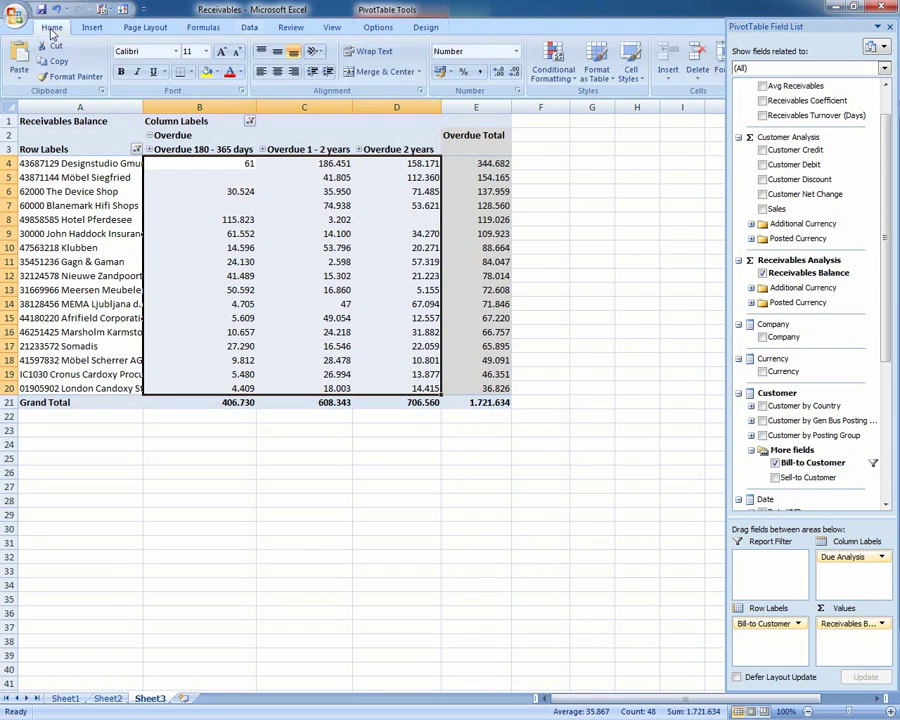
click(553, 62)
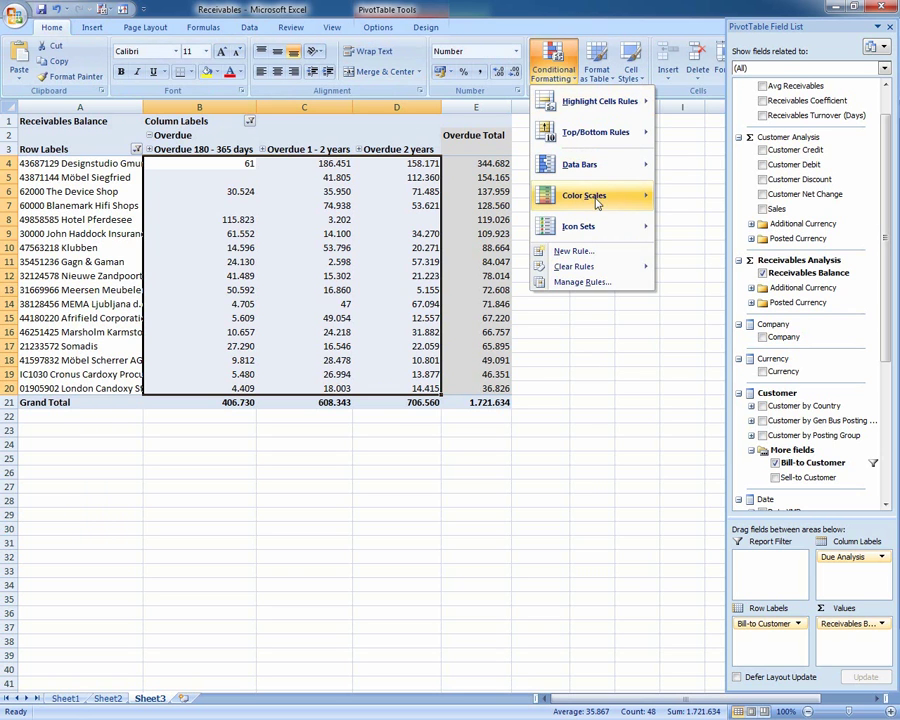
mouse_move(597, 197)
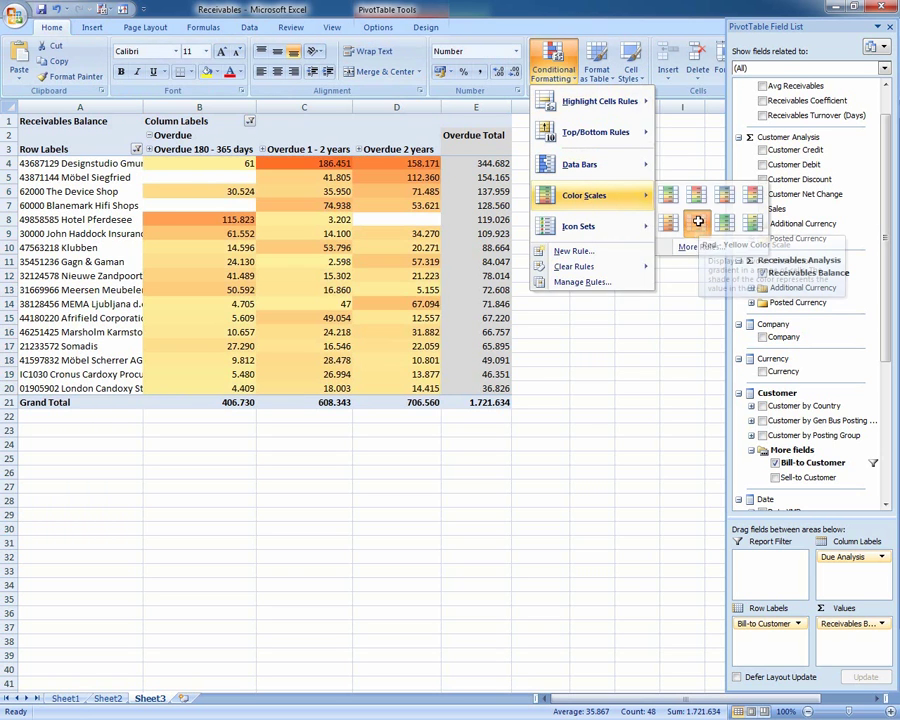
click(698, 224)
click(536, 166)
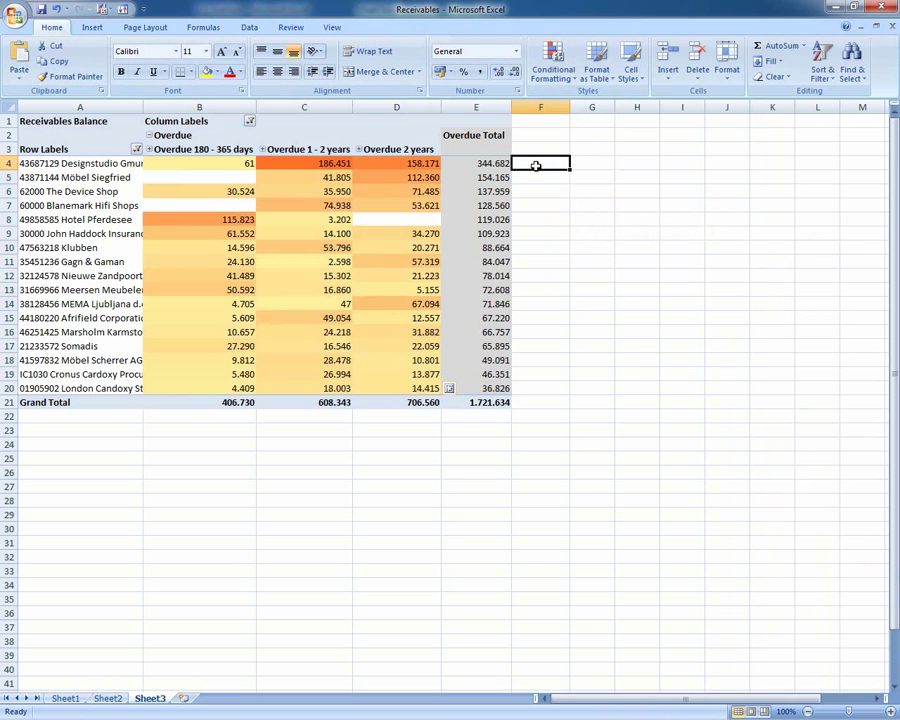
Step: Apply the Bad cell style to the six customers with the highest Overdue Total, in A4:A9
drag(479, 163, 487, 229)
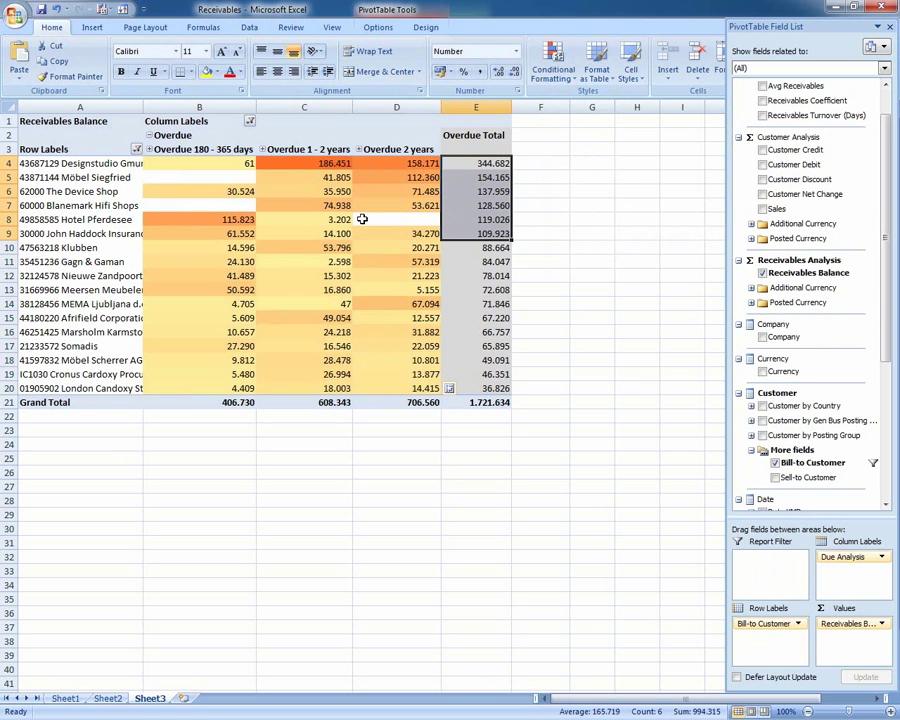
drag(100, 164, 136, 228)
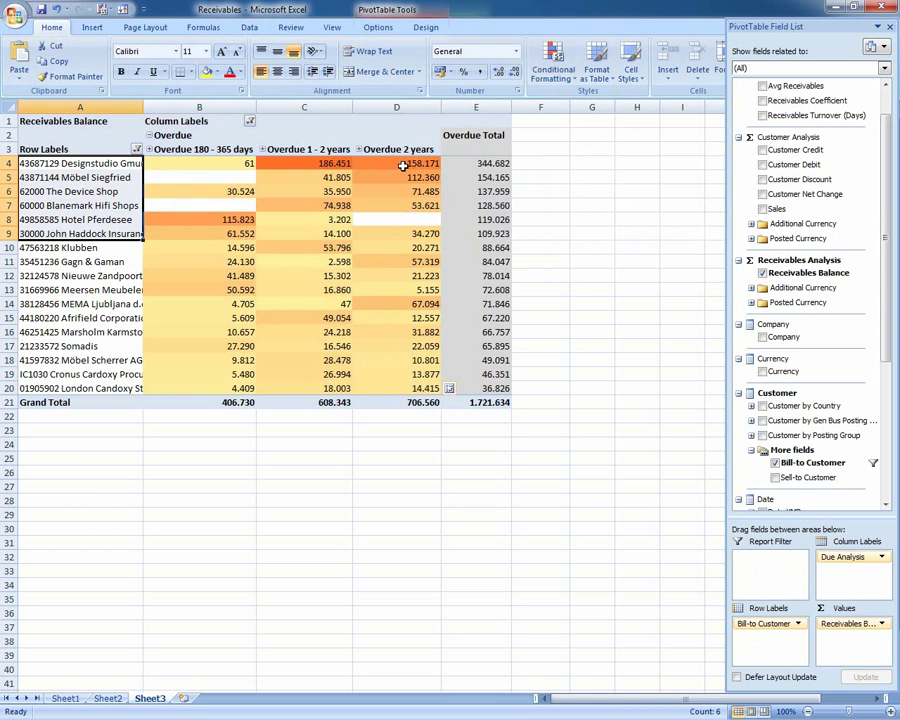
click(631, 70)
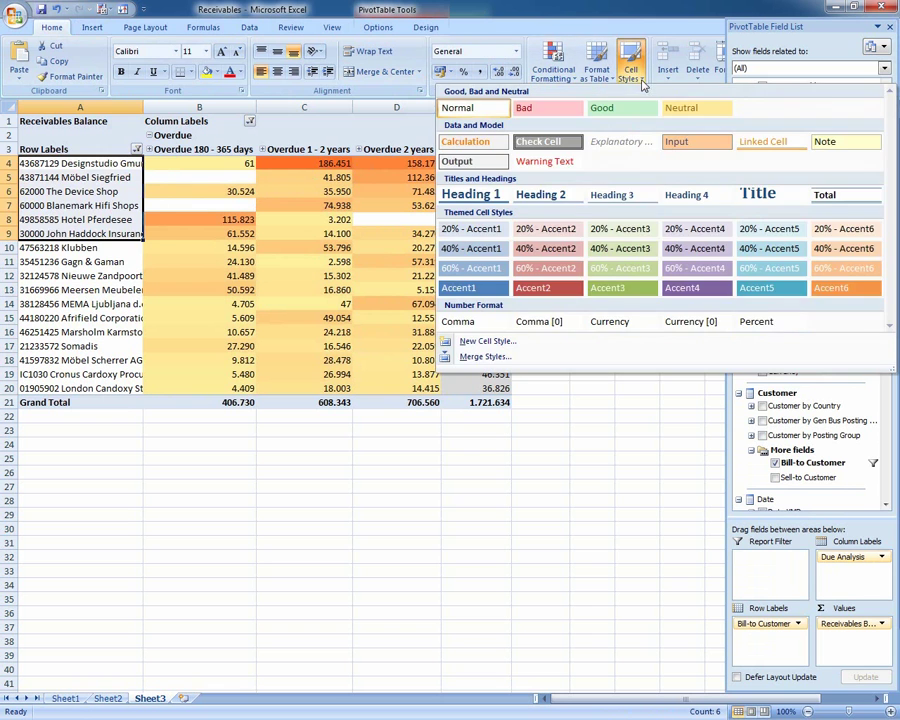
click(524, 108)
click(541, 135)
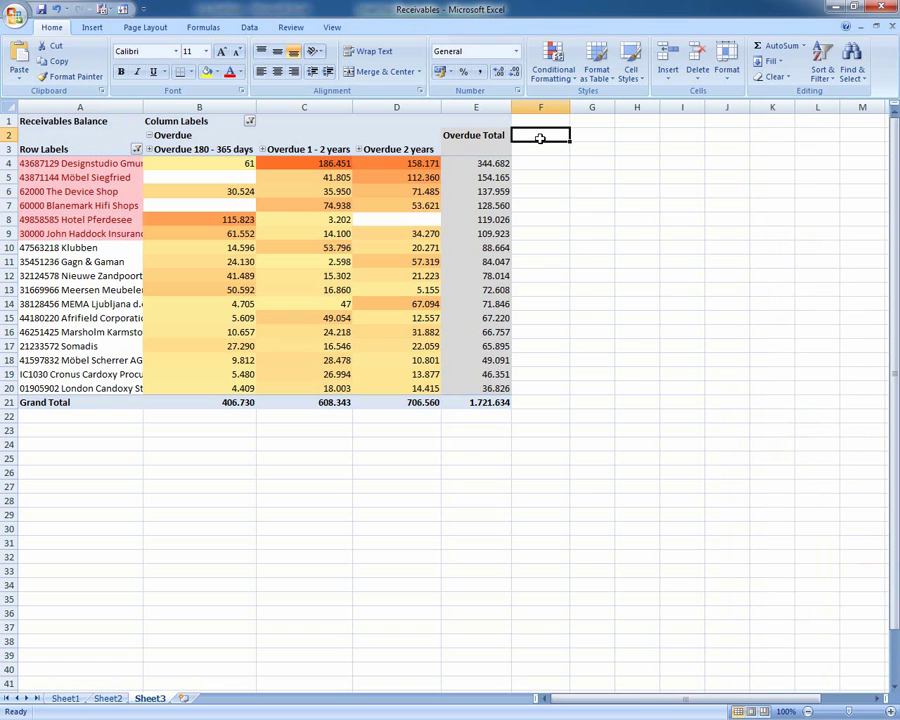
Step: Paste the copied stacked bar chart of overdue balances by customer below the pivot table at cell A23
click(38, 428)
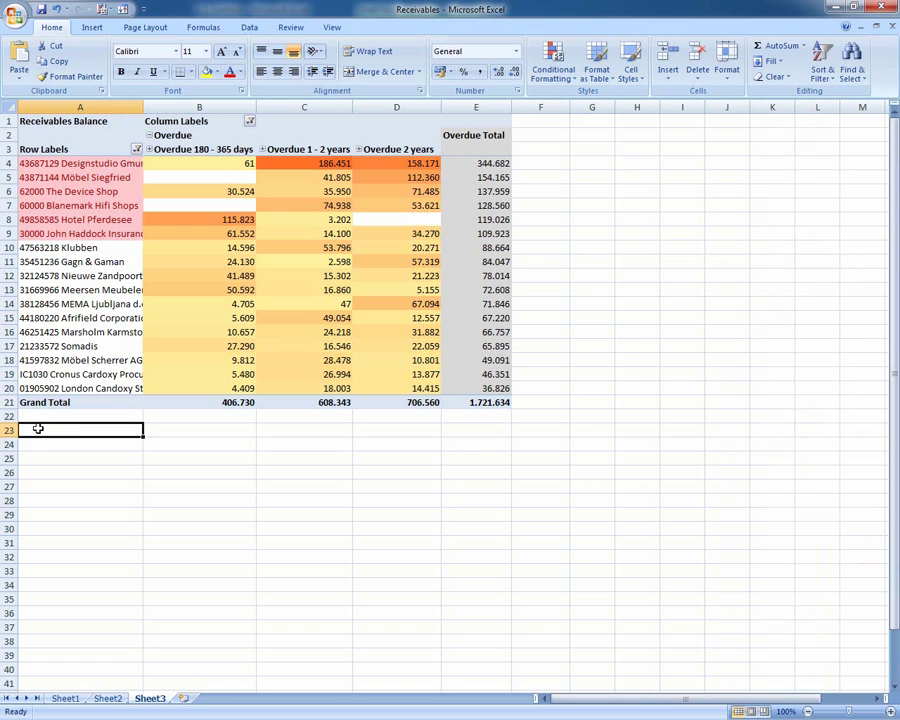
key(ctrl+v)
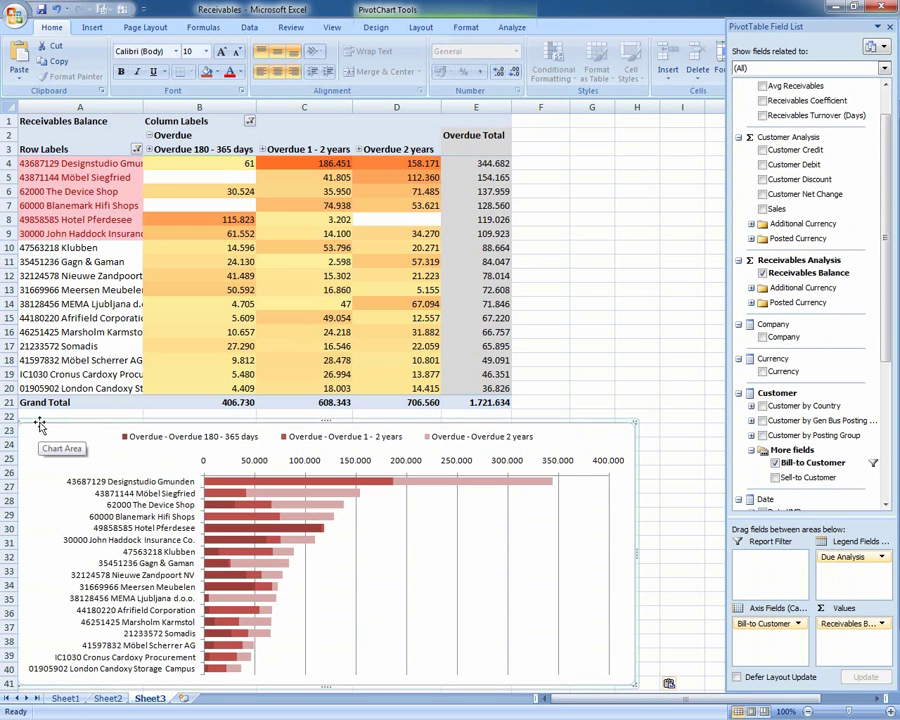